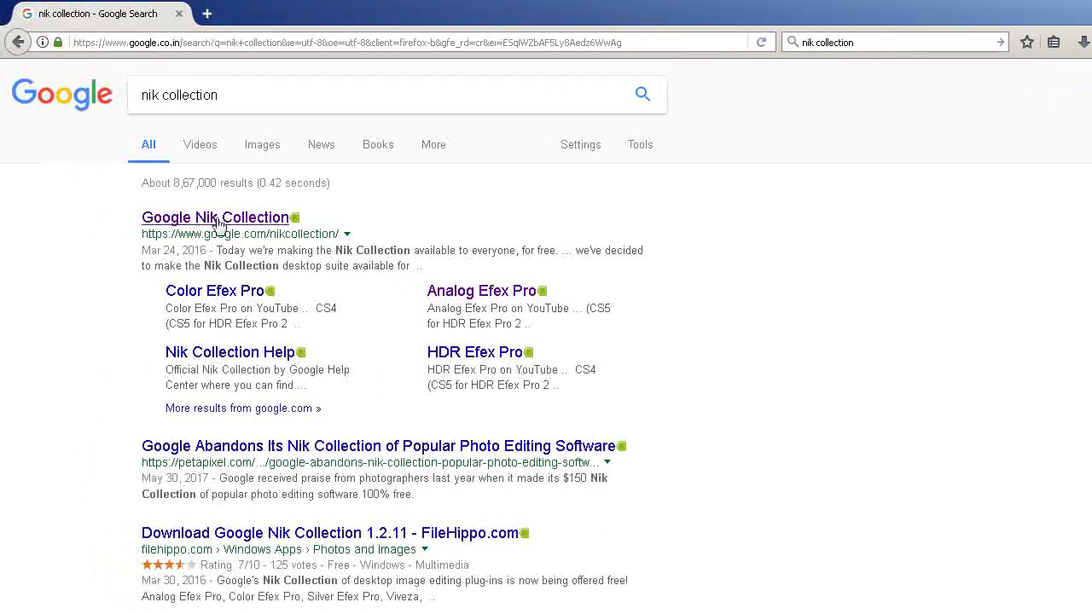
Step: Open the official Google Nik Collection page from the 'nik collection' search results
left_click(217, 224)
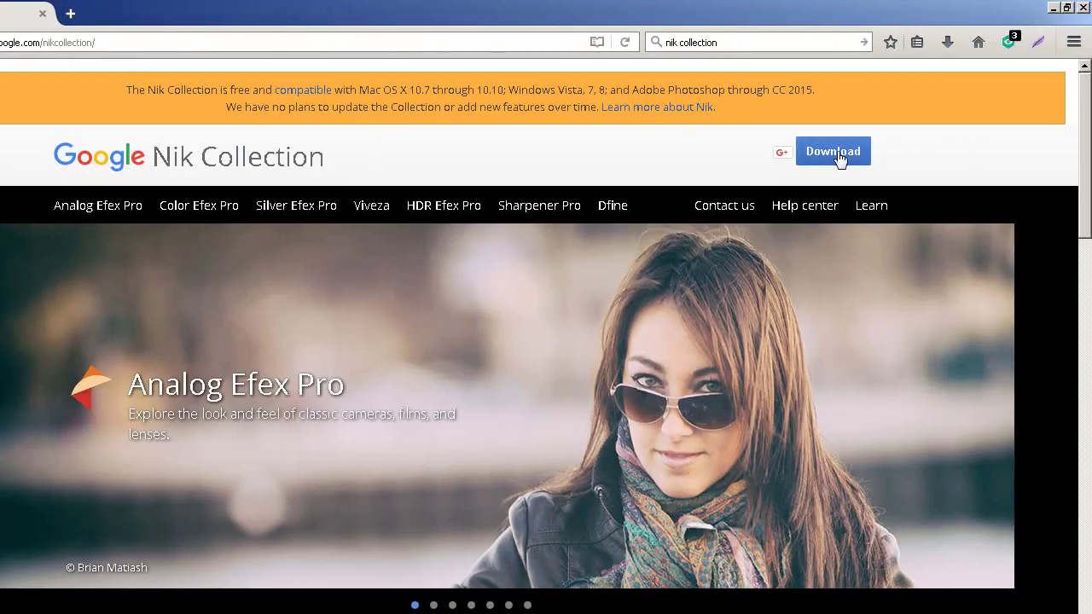
Step: Open Analog Efex Pro's More details page and scroll to its YouTube videos and help links
scroll(372, 312, "down", 5)
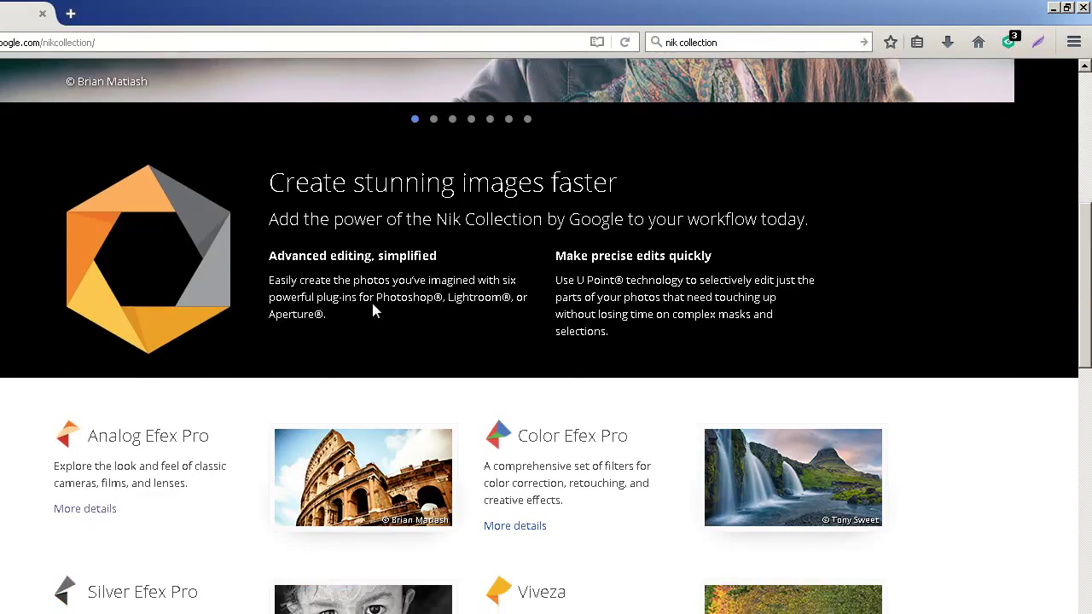
scroll(145, 380, "down", 1)
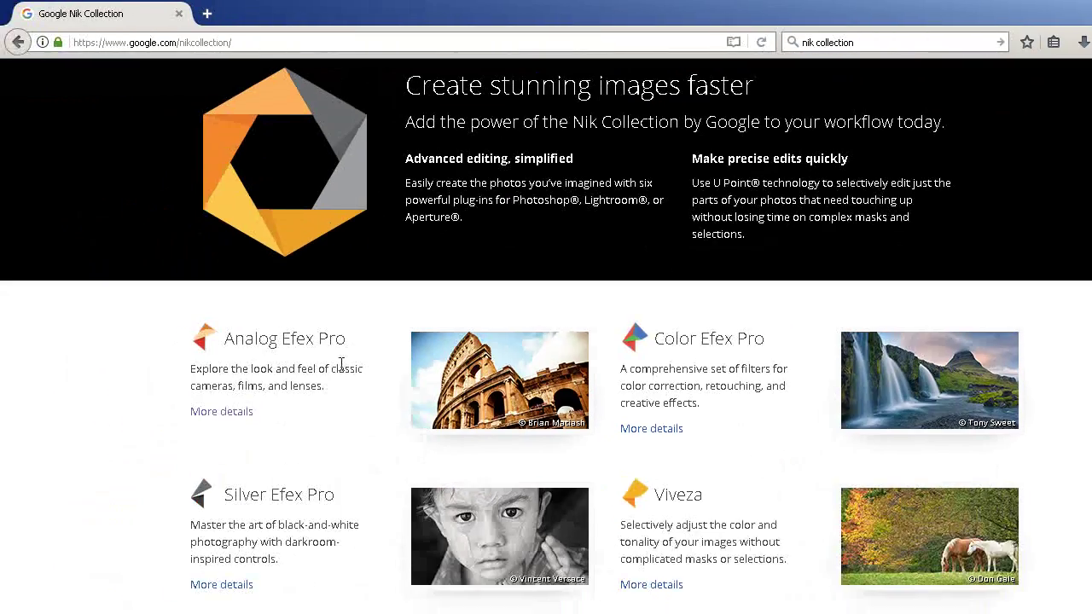
scroll(299, 358, "down", 2)
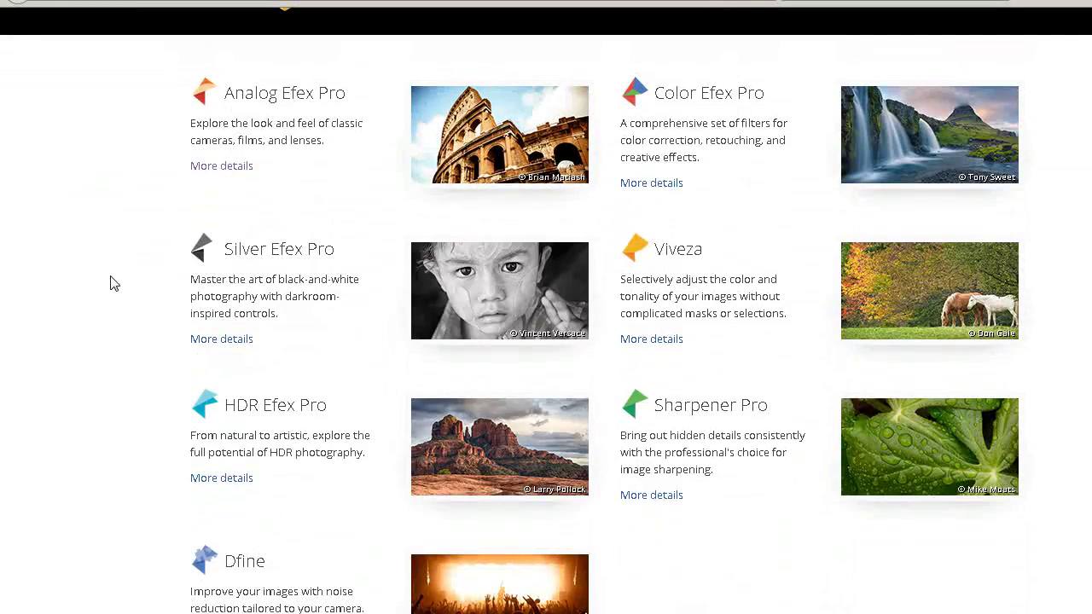
left_click(238, 167)
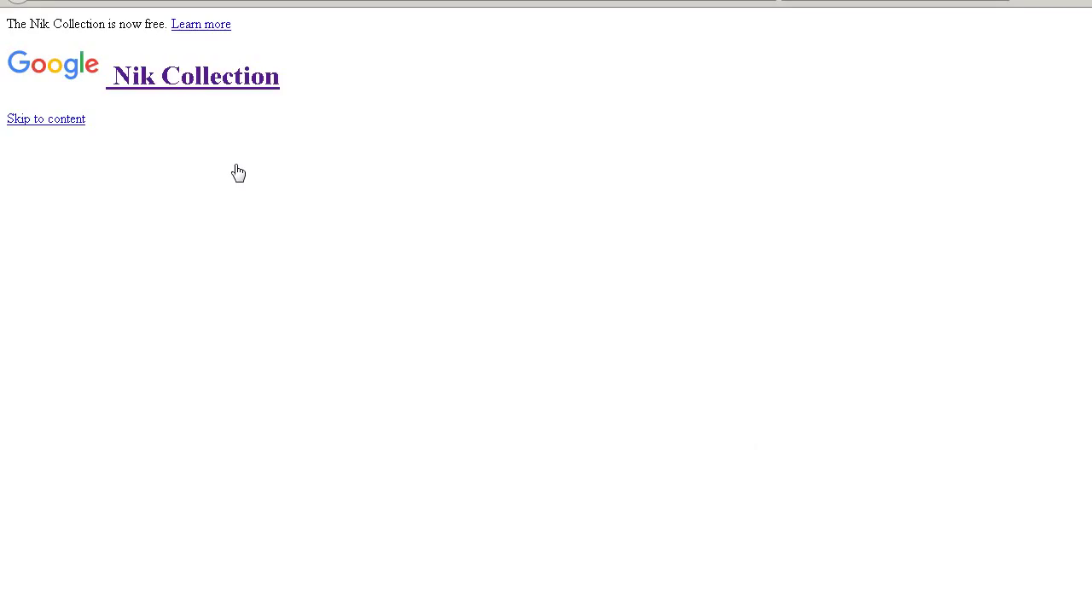
scroll(167, 183, "down", 1)
scroll(166, 184, "down", 1)
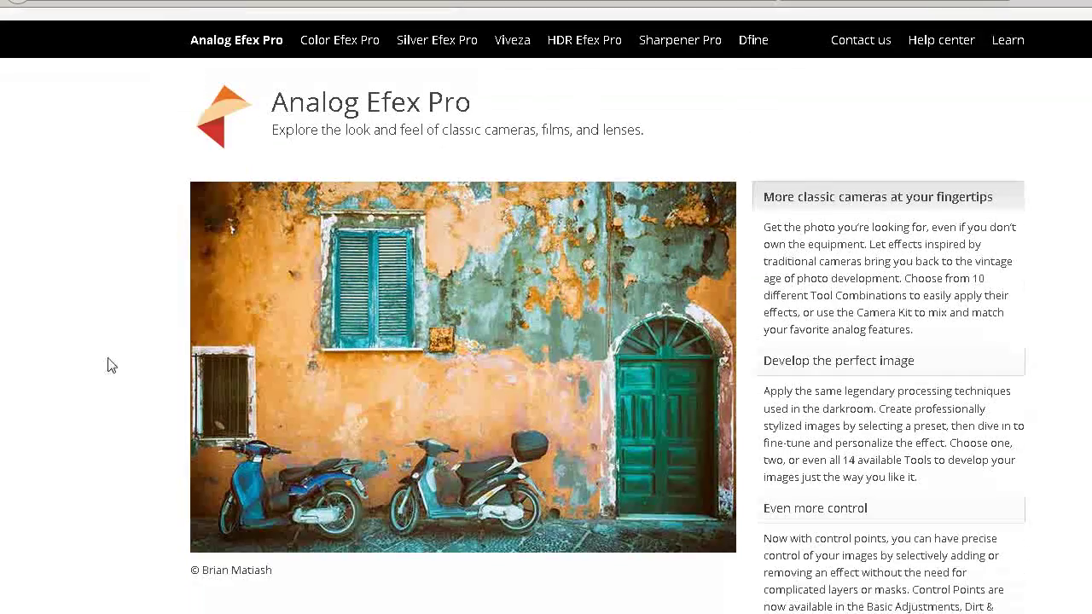
scroll(110, 364, "down", 2)
scroll(166, 314, "down", 4)
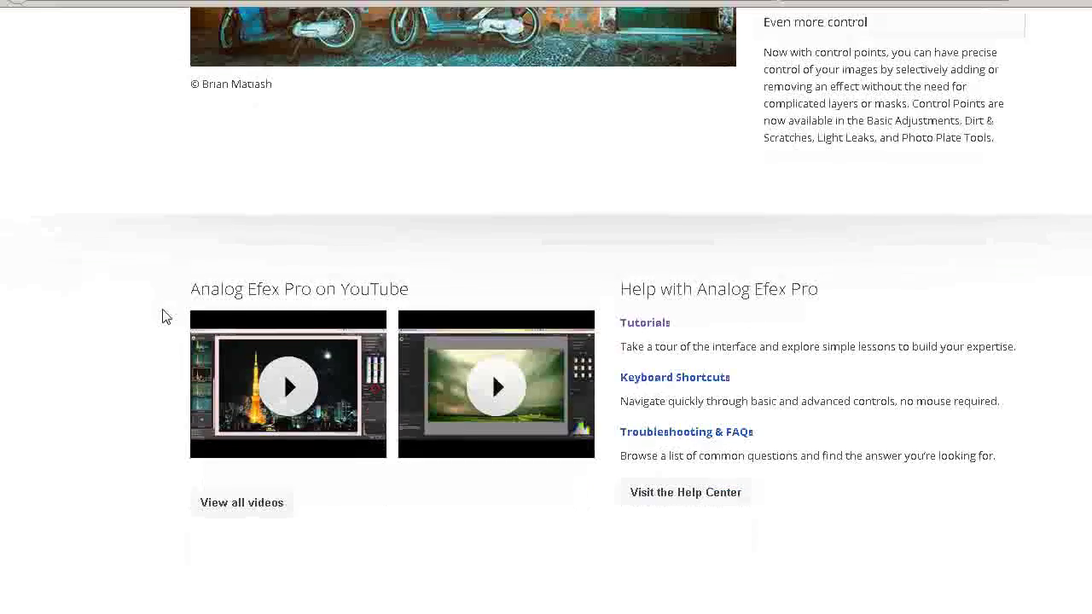
Step: Open the Help Center tutorials and reach the Color Efex Pro 4 Lessons list
left_click(640, 324)
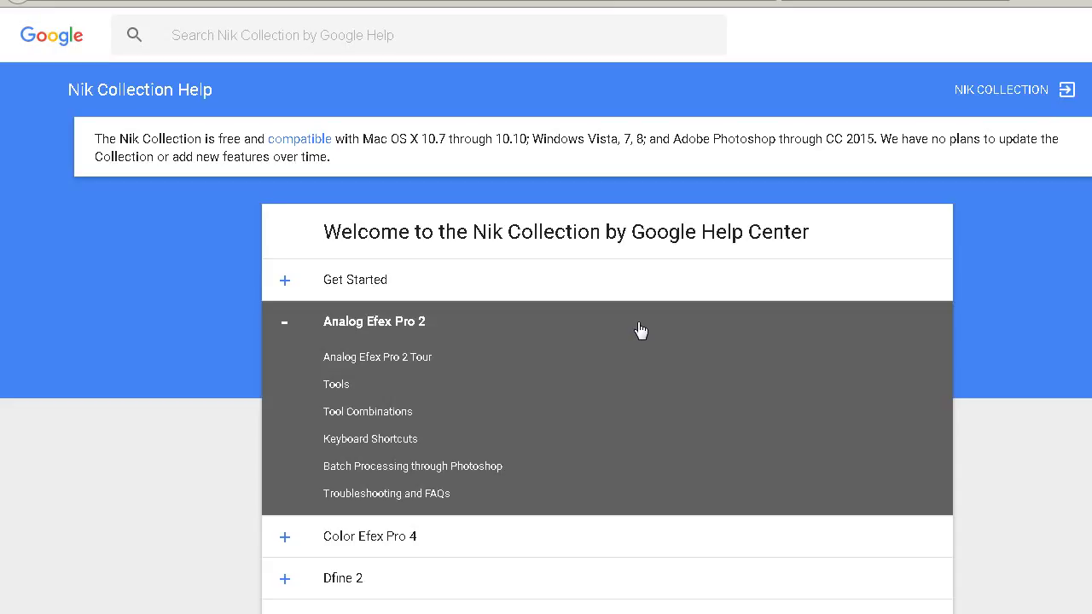
scroll(401, 286, "down", 3)
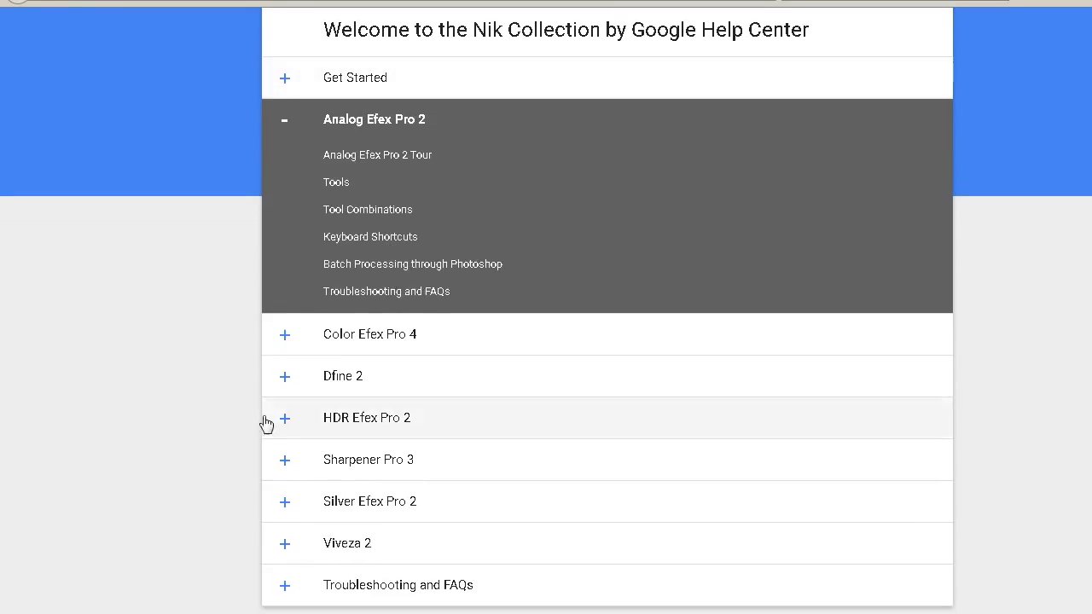
left_click(361, 337)
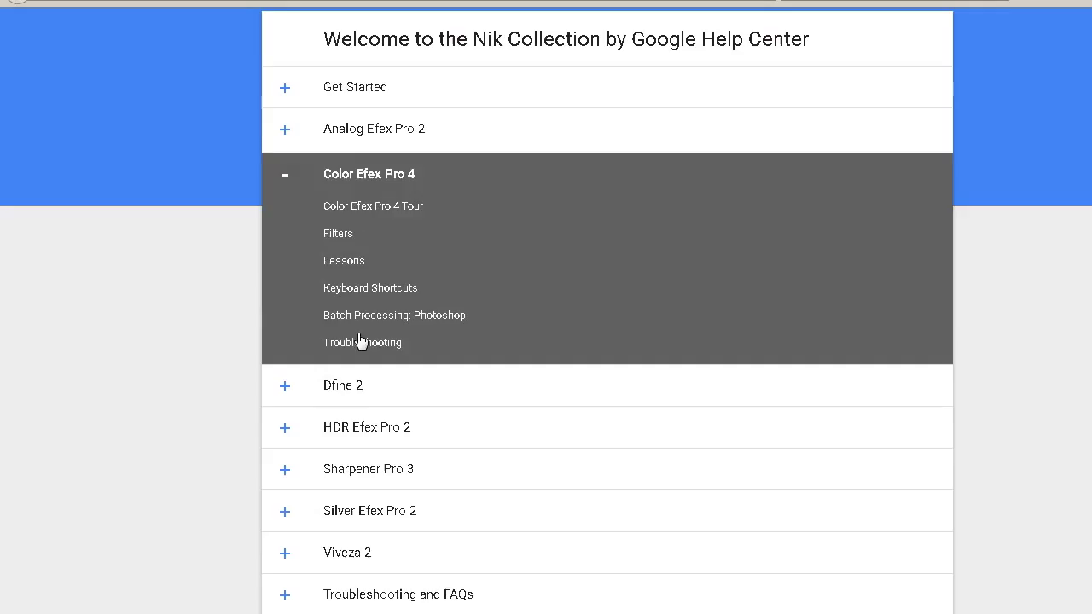
left_click(344, 262)
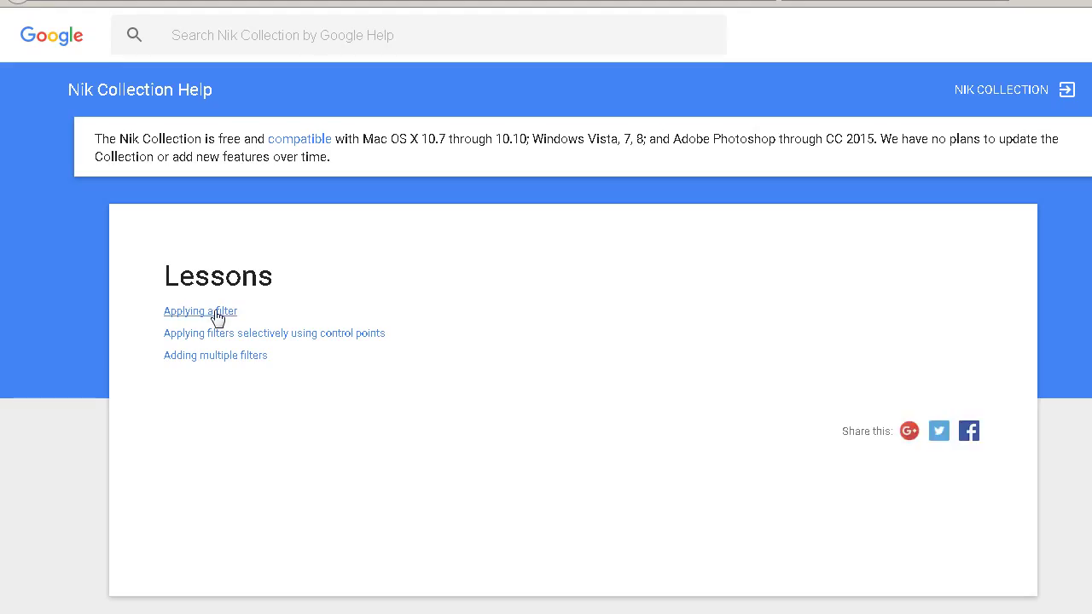
Step: Read through the 'Applying a filter' lesson, then return to the Lessons list
left_click(214, 316)
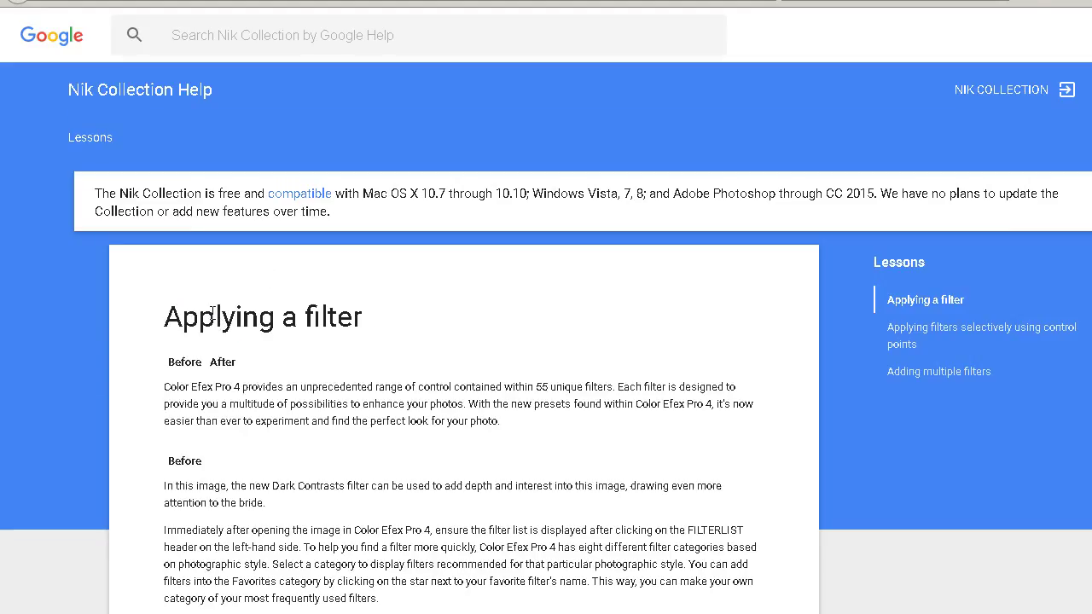
scroll(223, 297, "down", 2)
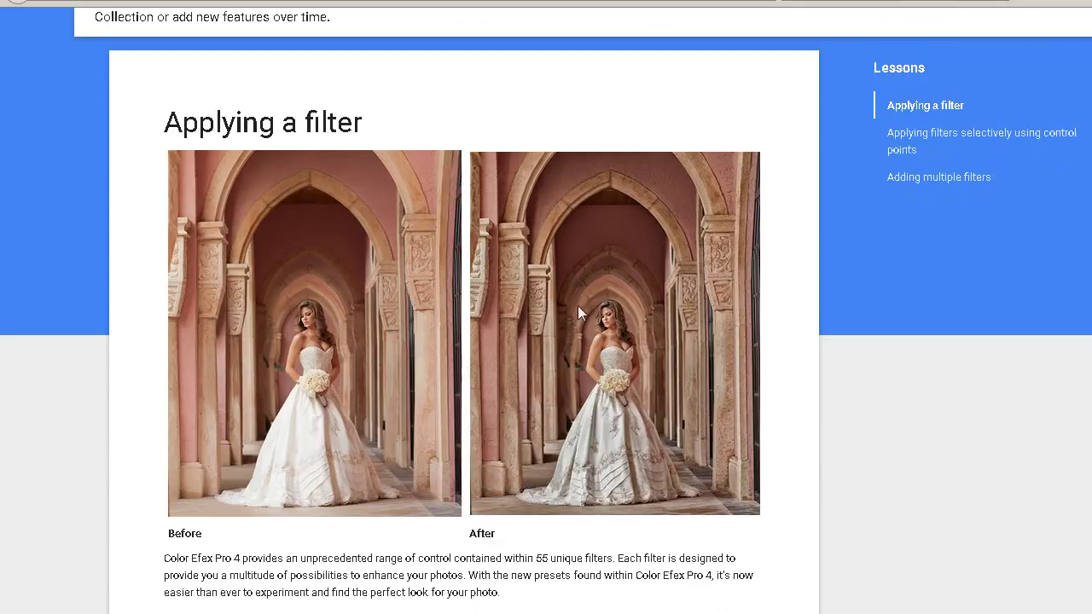
scroll(600, 342, "down", 3)
scroll(602, 349, "up", 5)
left_click(20, 46)
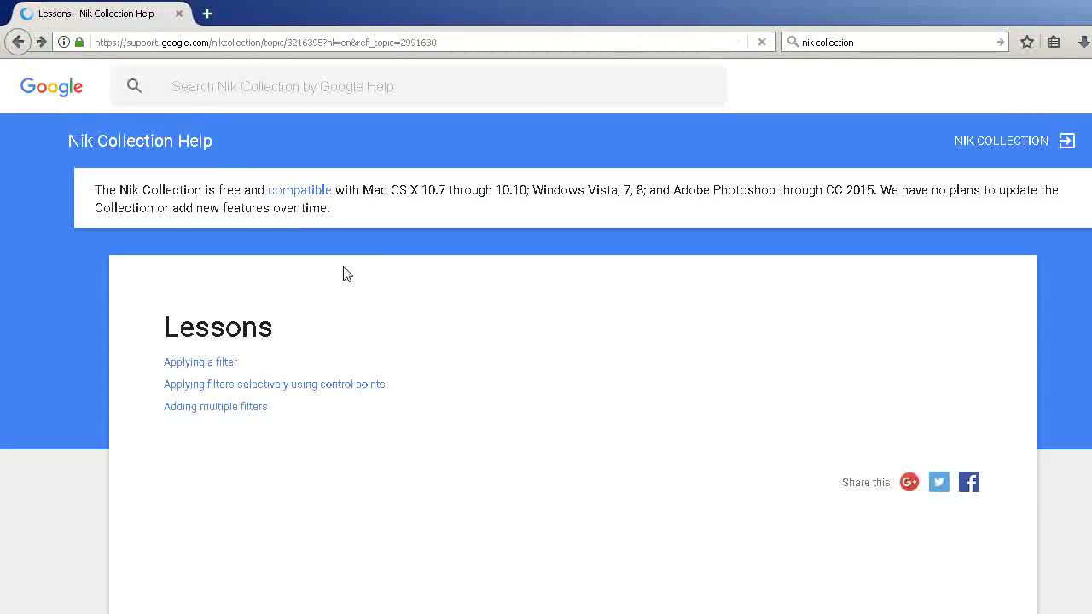
Step: Open HDR Efex Pro 2's 'Basic HDR lesson' and scroll to its Before/After example images
left_click(18, 42)
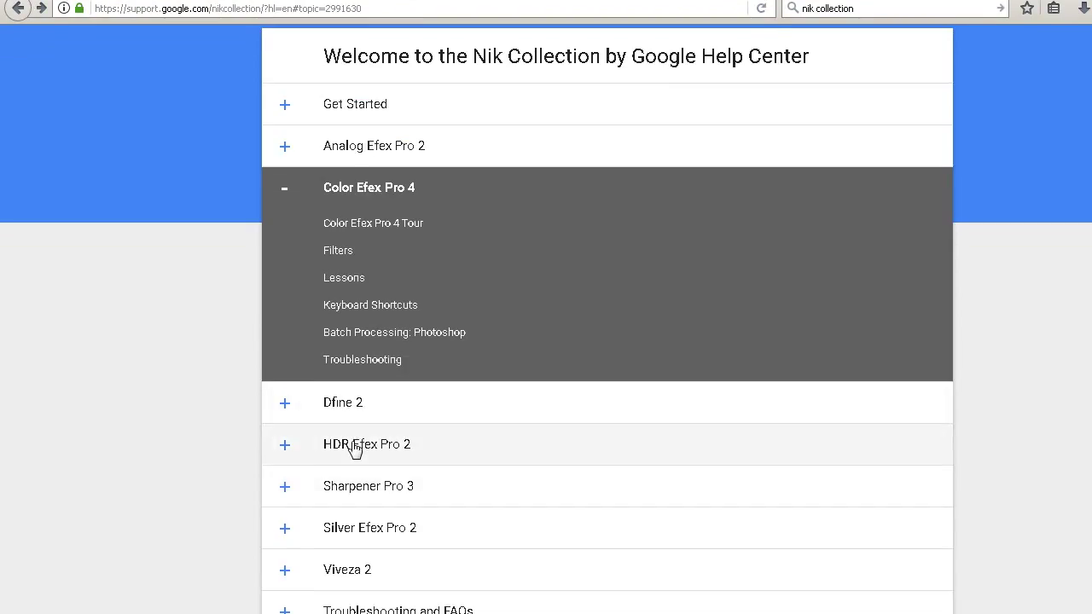
left_click(354, 449)
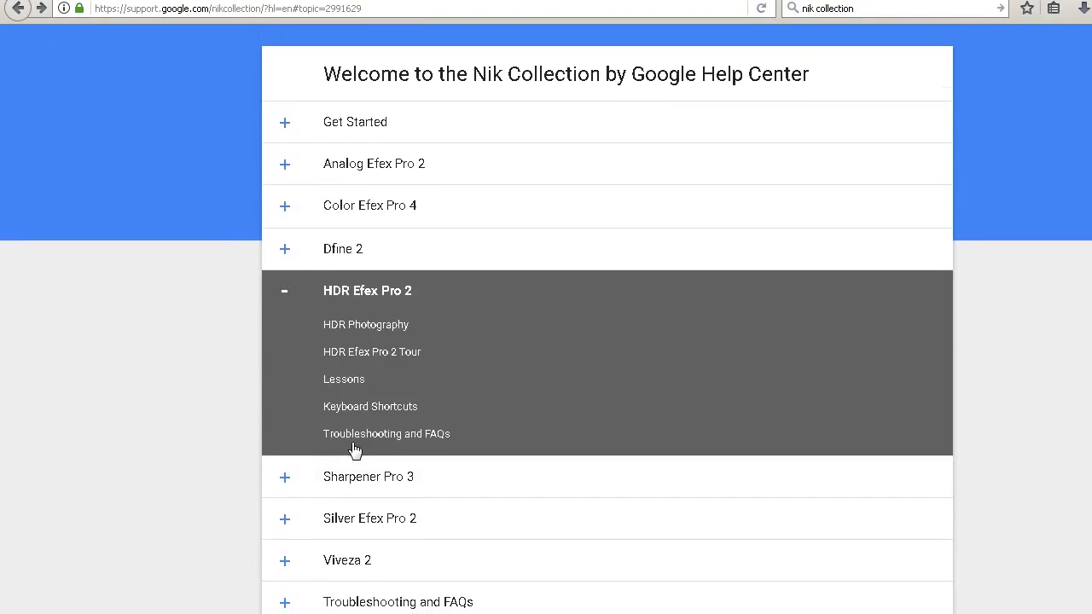
left_click(350, 386)
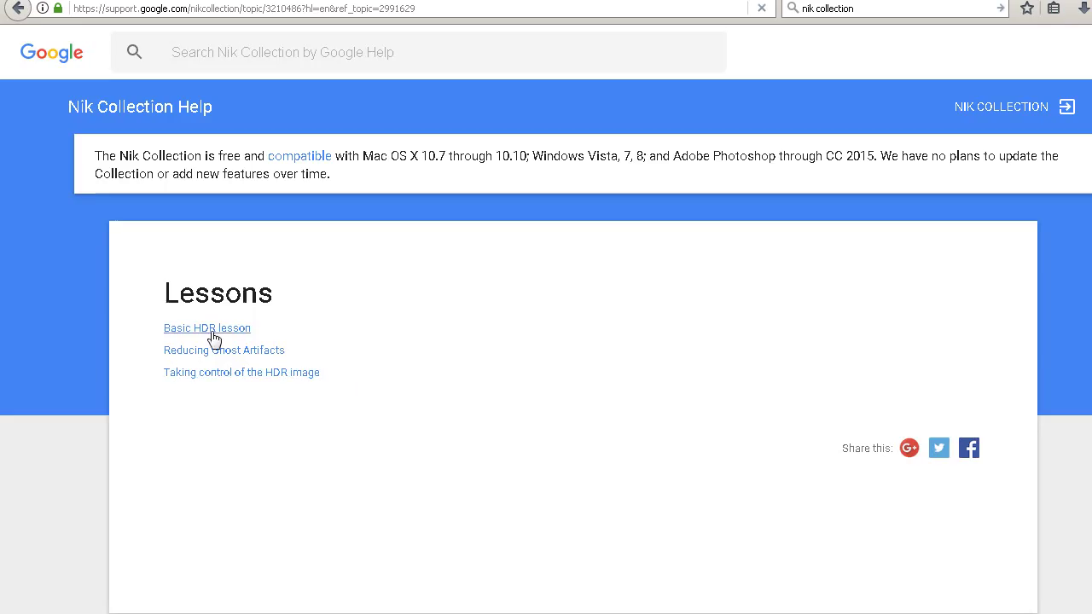
left_click(213, 334)
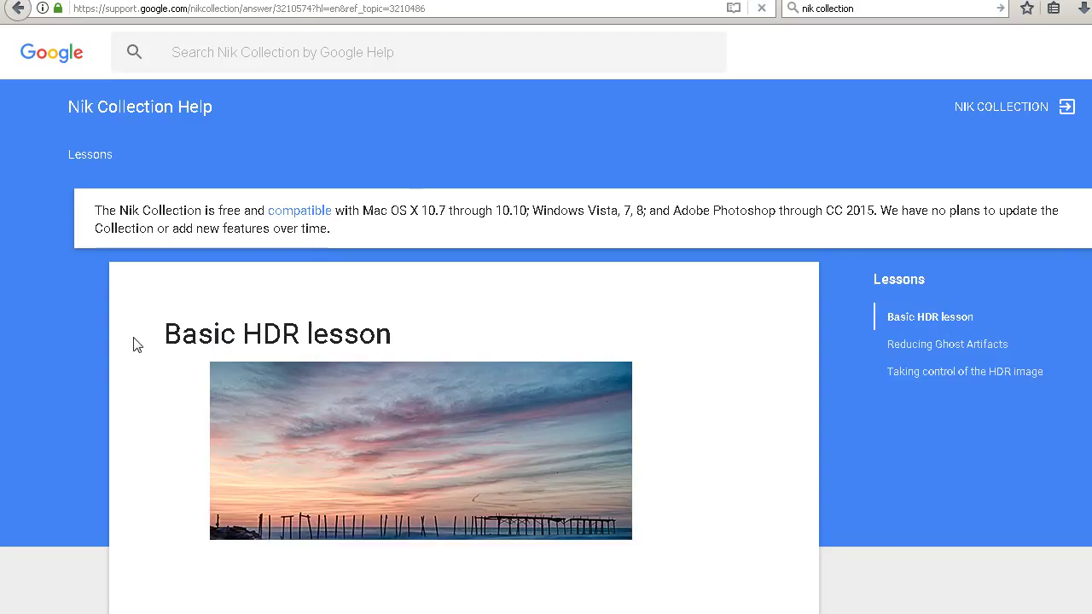
scroll(133, 345, "down", 3)
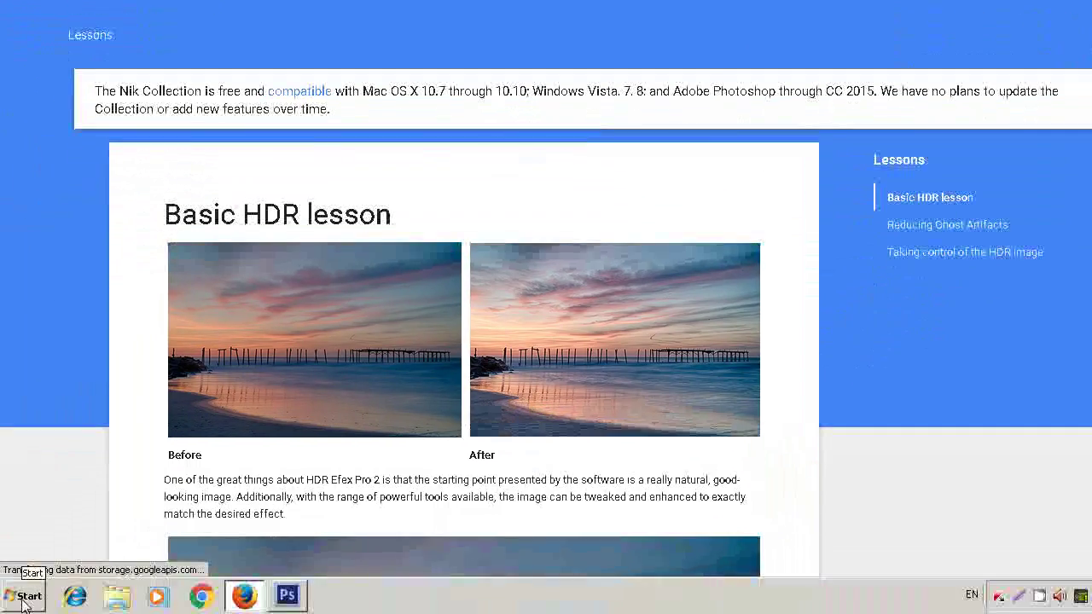
Step: Confirm the 429 MB nikcollection-full-1.2.11 installer is in Downloads, then close Explorer
left_click(24, 602)
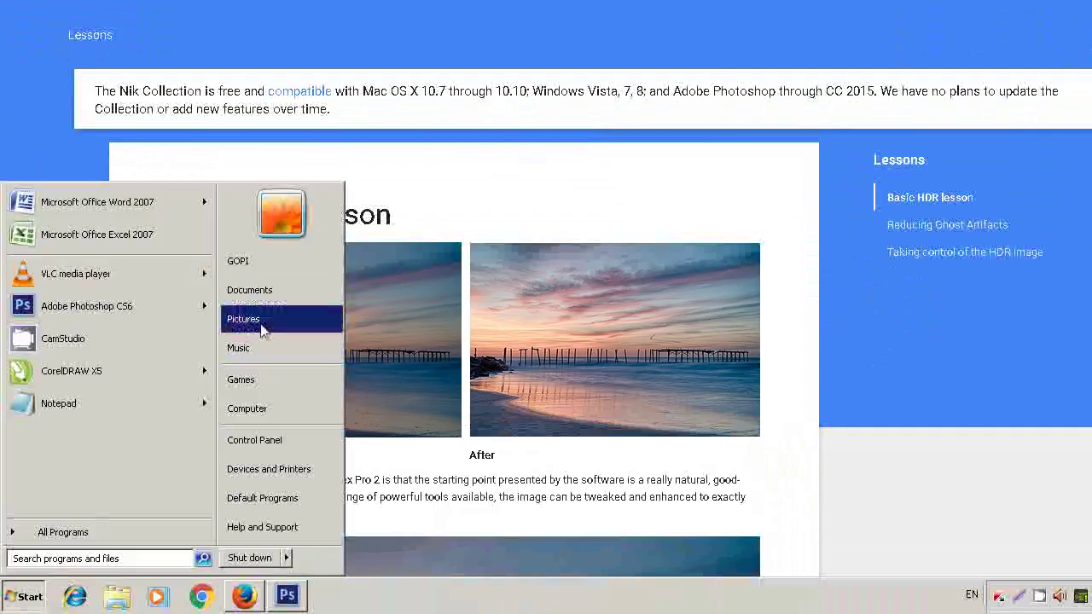
left_click(276, 301)
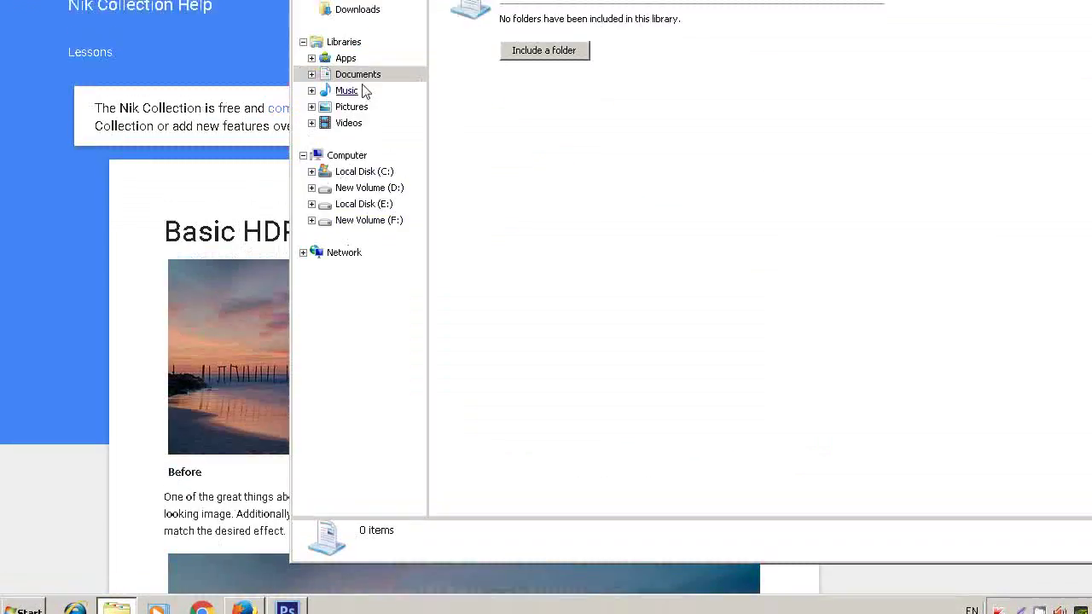
left_click(366, 131)
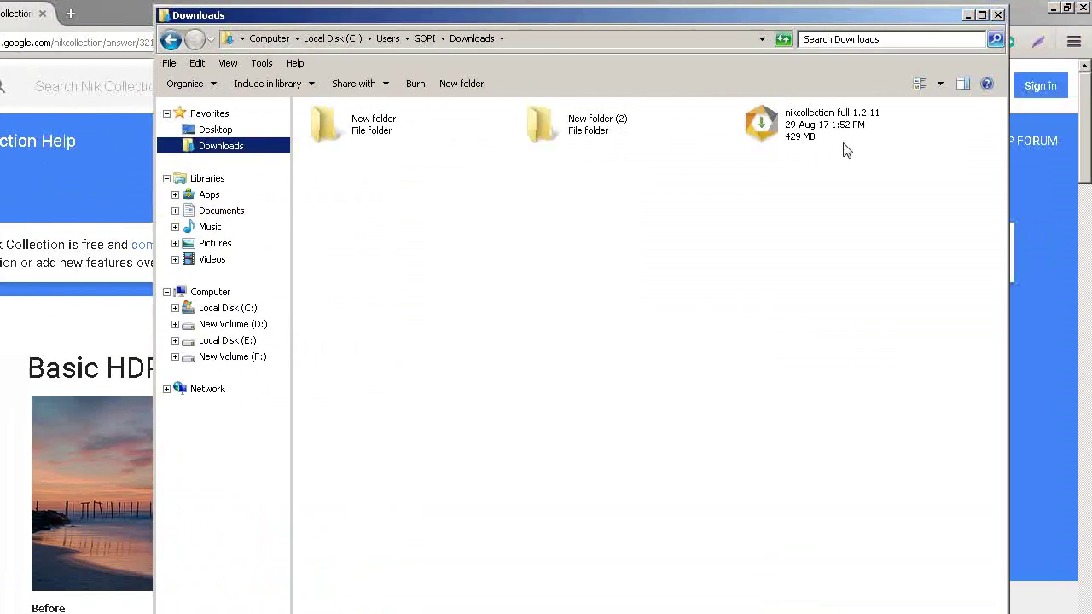
left_click(998, 15)
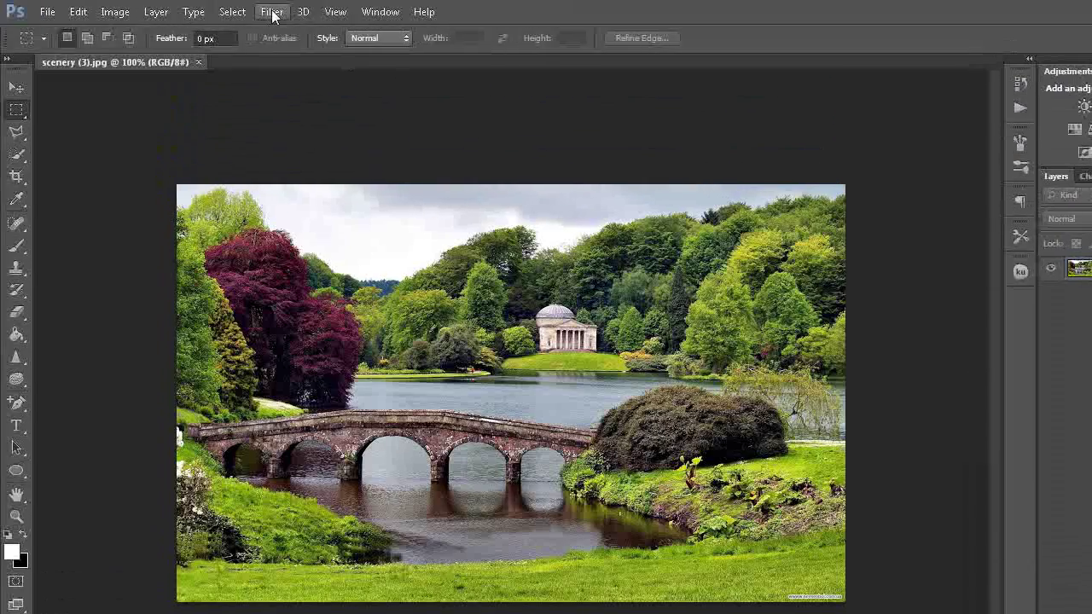
left_click(273, 12)
Step: Run Filter > Nik Collection > Silver Efex Pro 2 on scenery (3).jpg
left_click(273, 12)
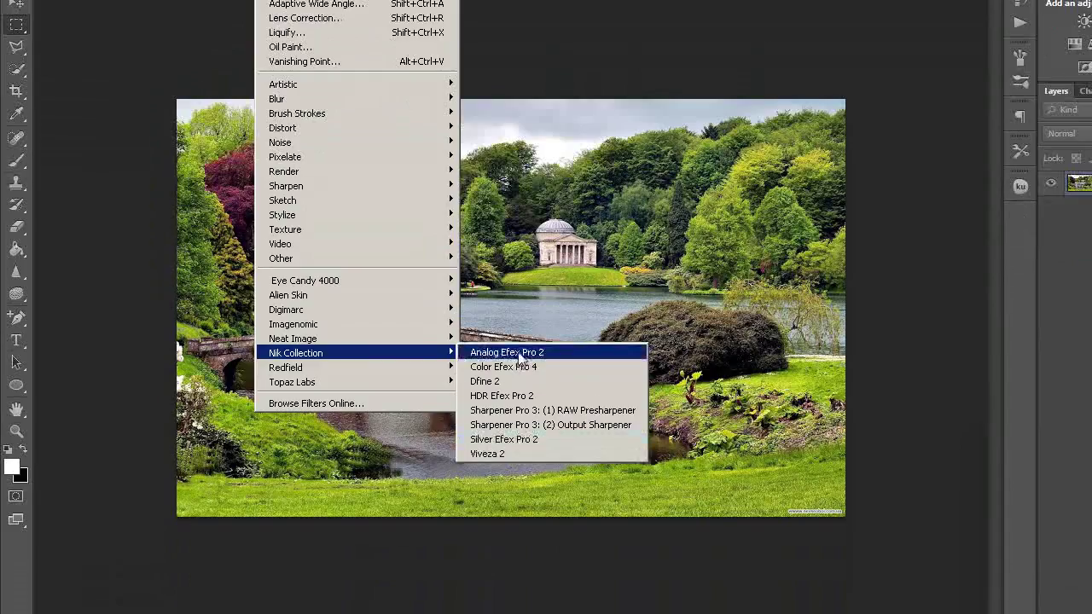
left_click(510, 445)
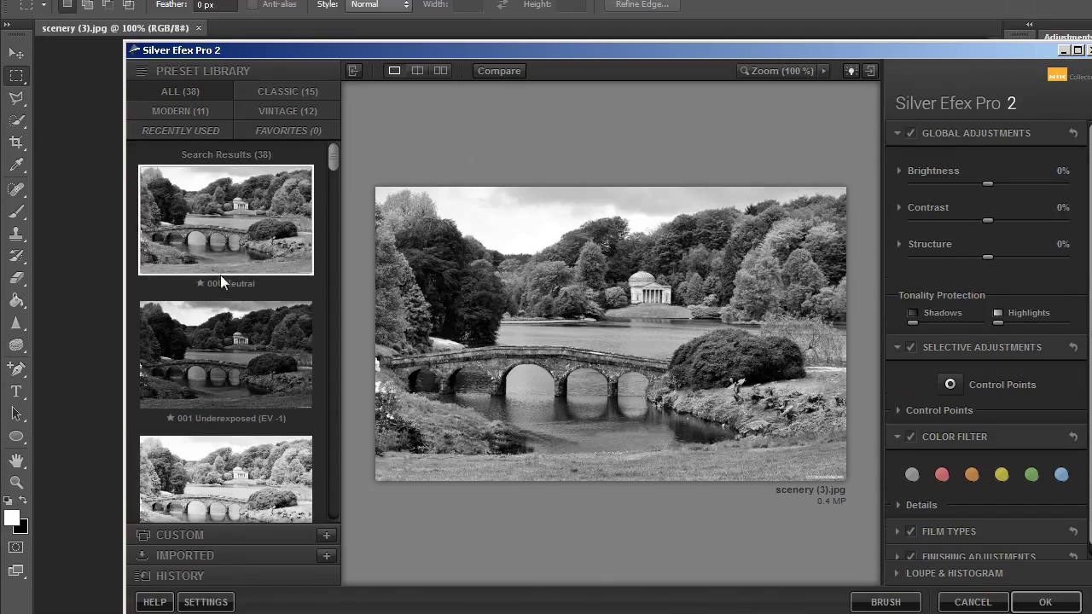
Step: Preview the 004 High Contrast (smooth) black-and-white preset on the scenery photo
scroll(220, 275, "down", 1)
scroll(220, 275, "down", 2)
scroll(220, 275, "down", 2)
scroll(220, 275, "down", 1)
scroll(223, 282, "down", 1)
left_click(248, 425)
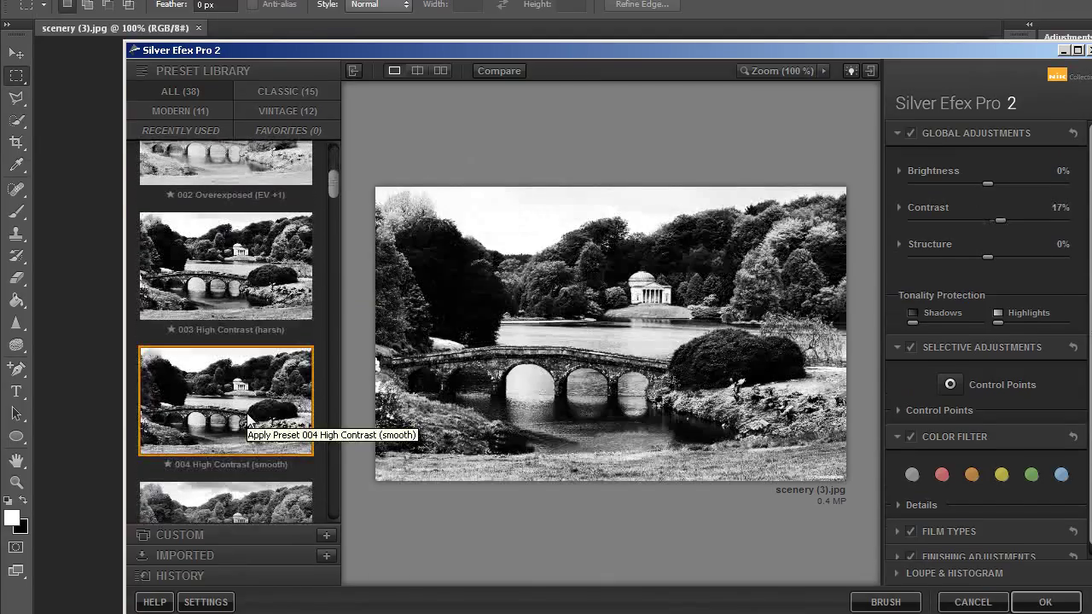
Step: Browse the Vintage presets, then close Silver Efex Pro 2 without applying anything
scroll(248, 424, "up", 2)
scroll(247, 424, "up", 2)
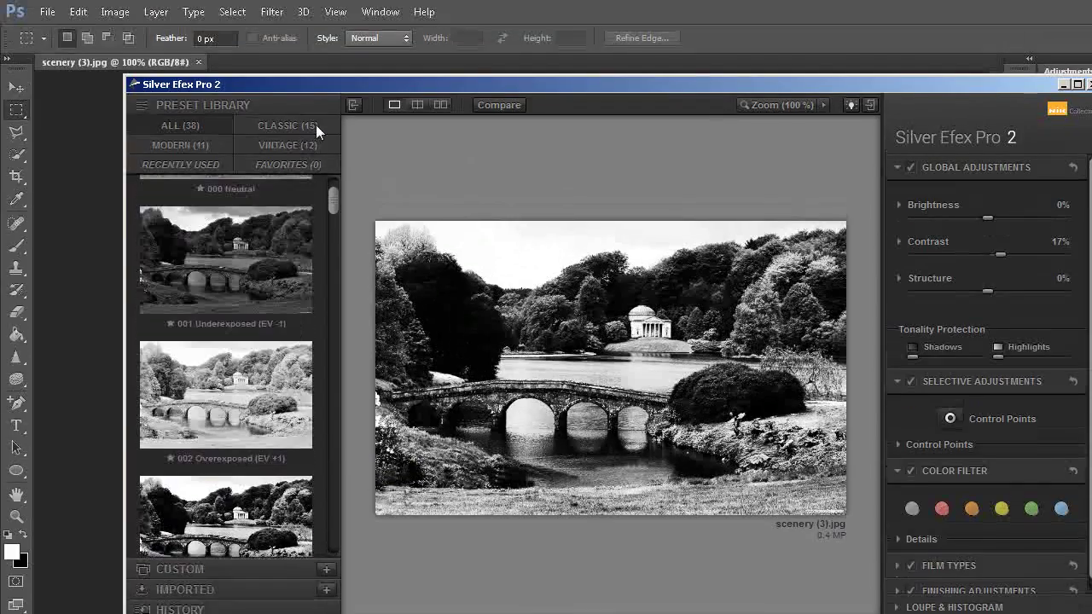
left_click(291, 147)
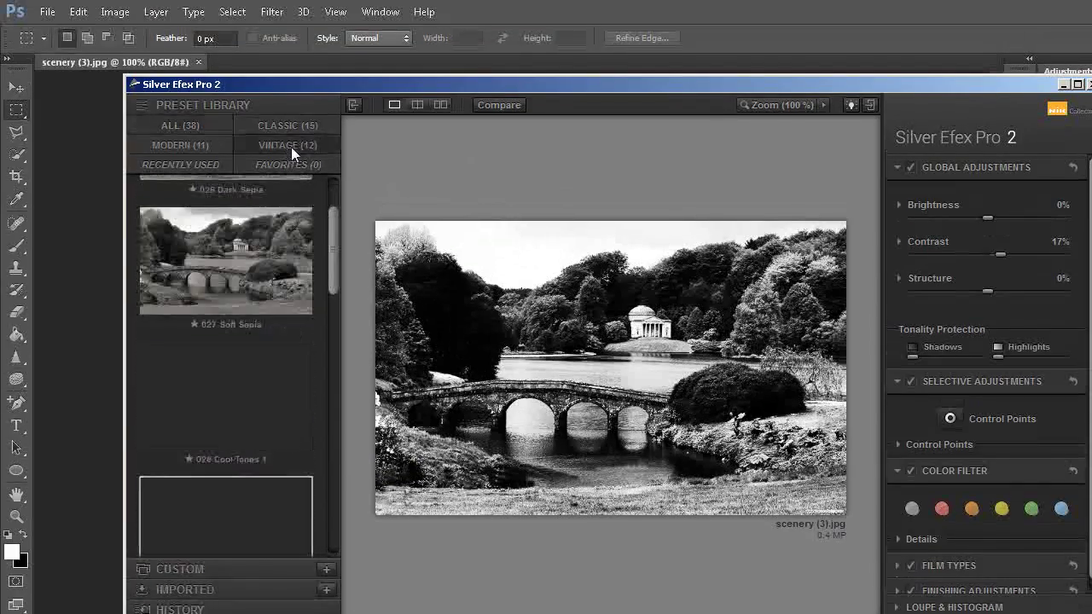
scroll(291, 329, "down", 1)
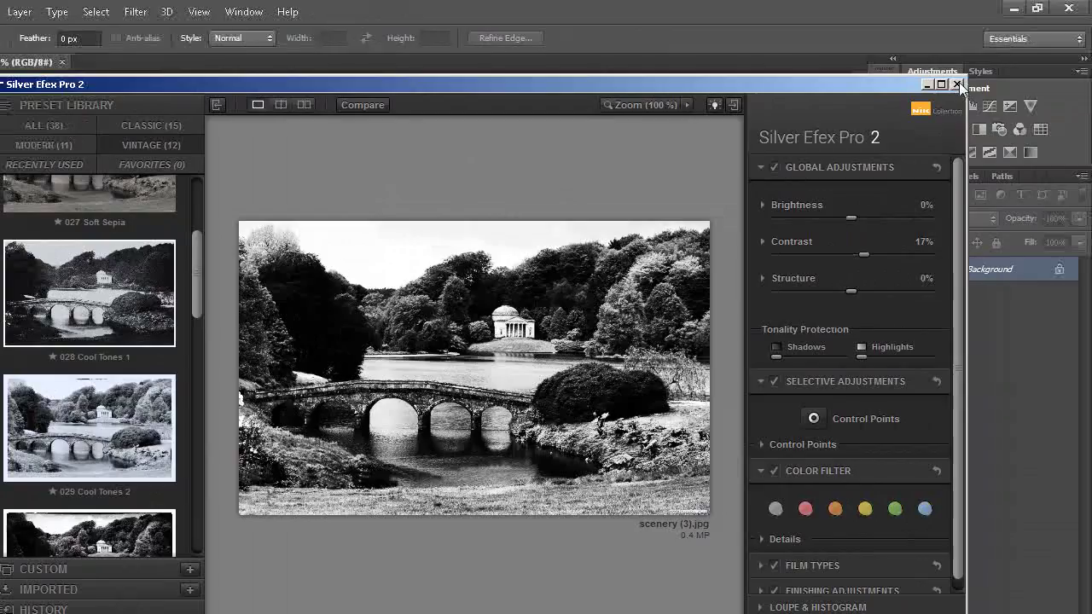
left_click(959, 82)
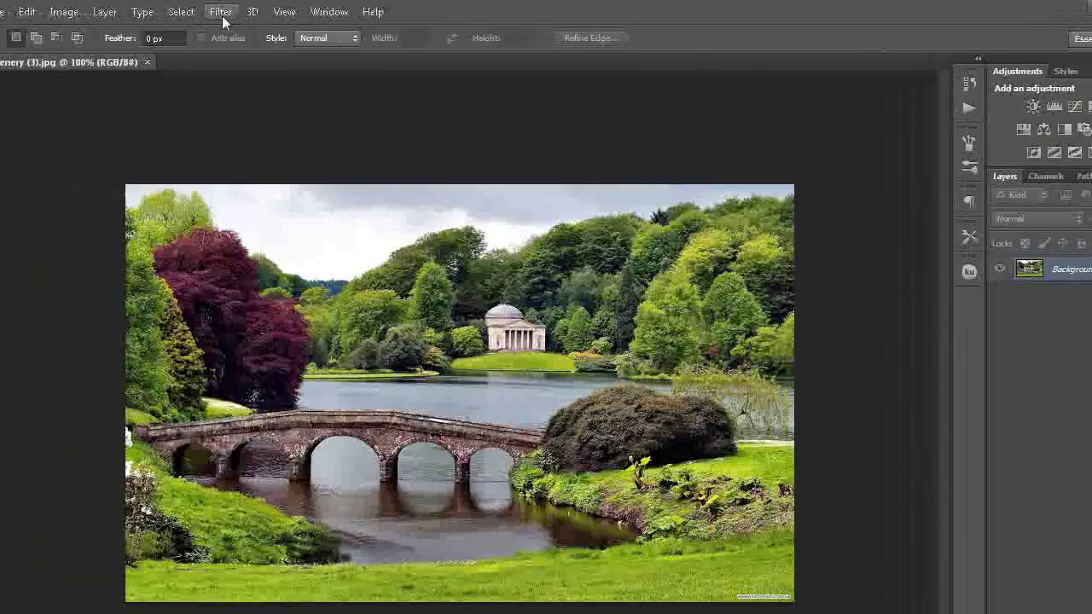
left_click(289, 11)
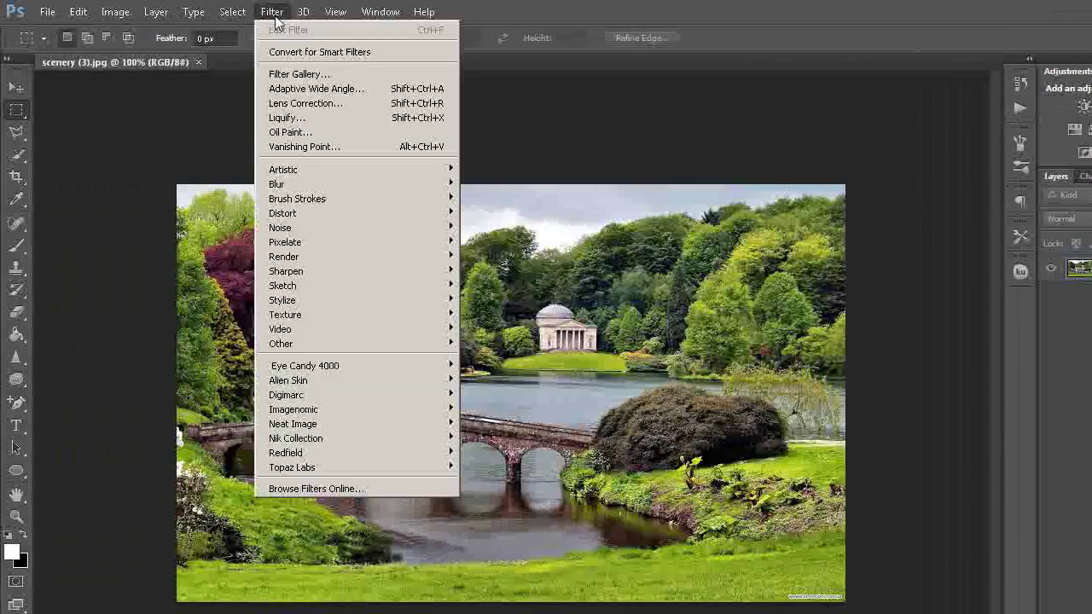
mouse_move(296, 422)
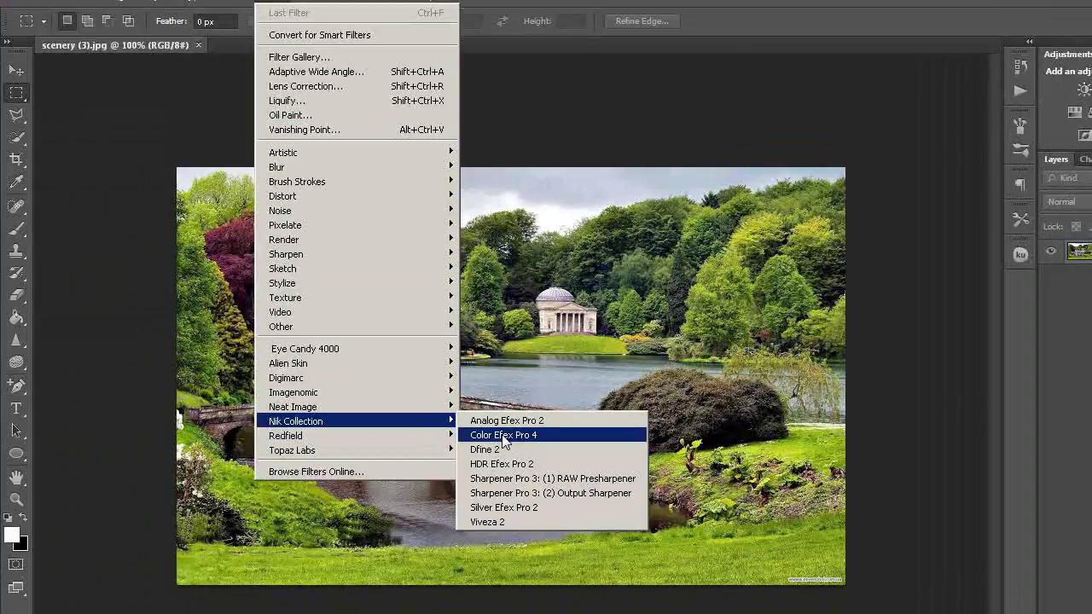
Step: Launch Color Efex Pro 4 on scenery (3).jpg and preview Film Efex: Faded, then Darken / Lighten Center
left_click(509, 436)
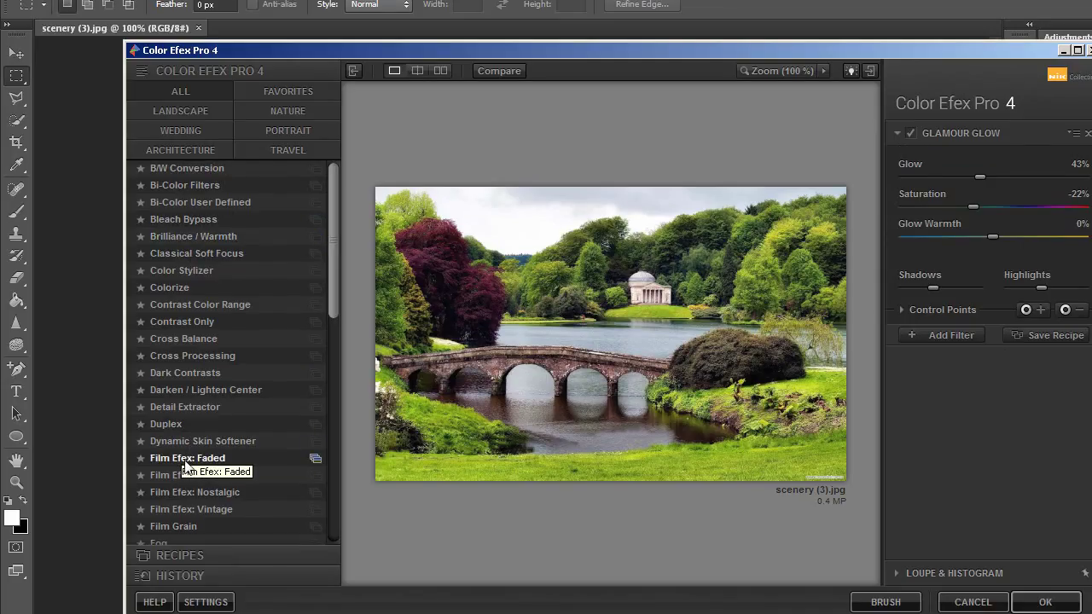
left_click(184, 458)
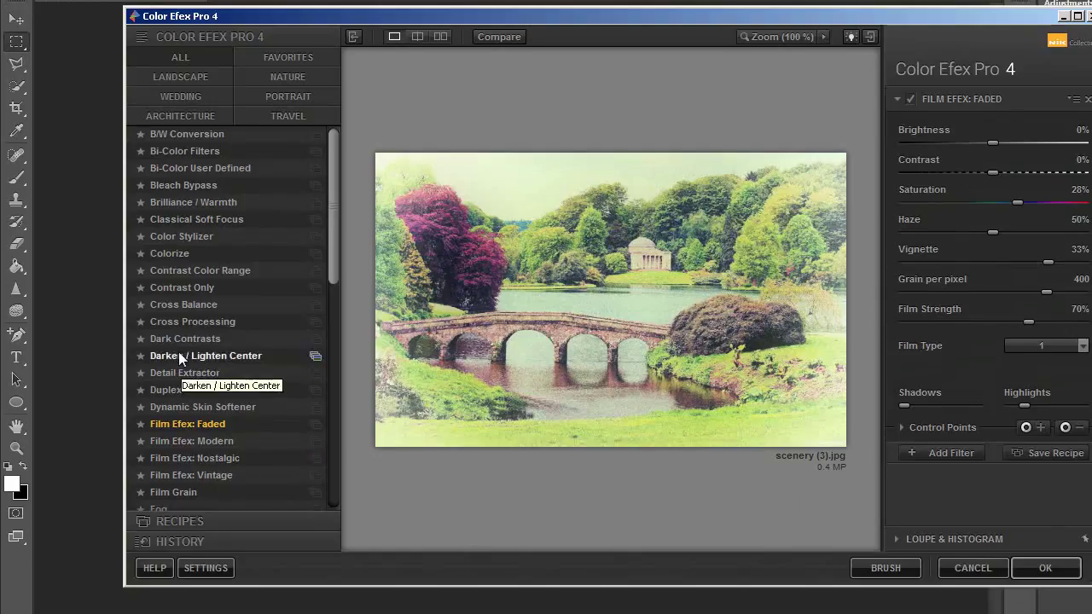
left_click(179, 356)
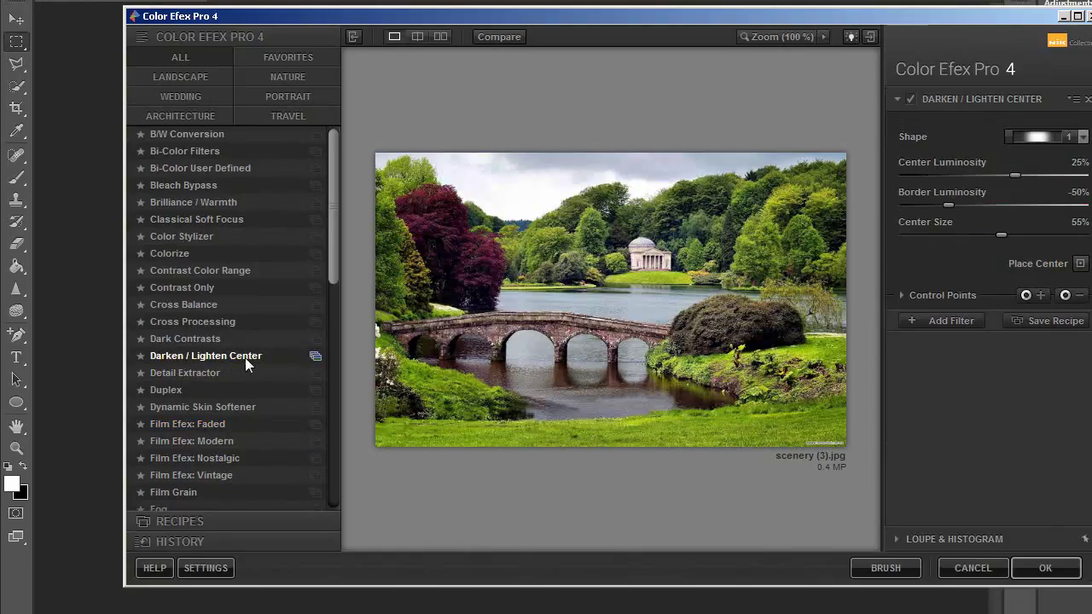
Step: Preview Glamour Glow, Image Borders and Indian Summer, then close Color Efex Pro 4 unapplied
scroll(256, 367, "down", 2)
scroll(277, 378, "down", 1)
scroll(282, 382, "down", 1)
scroll(239, 371, "down", 1)
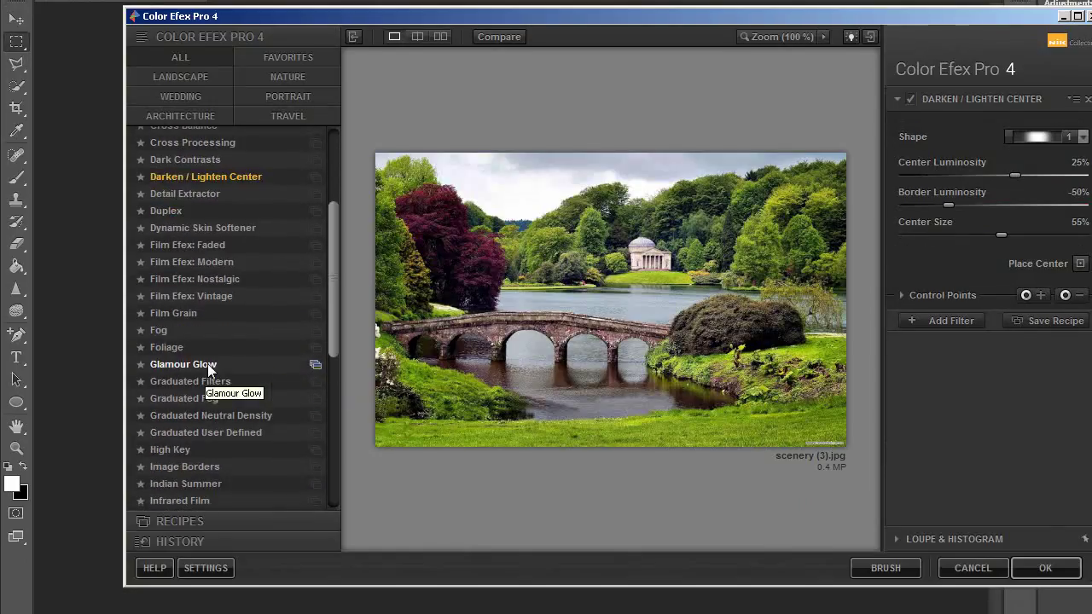
left_click(208, 364)
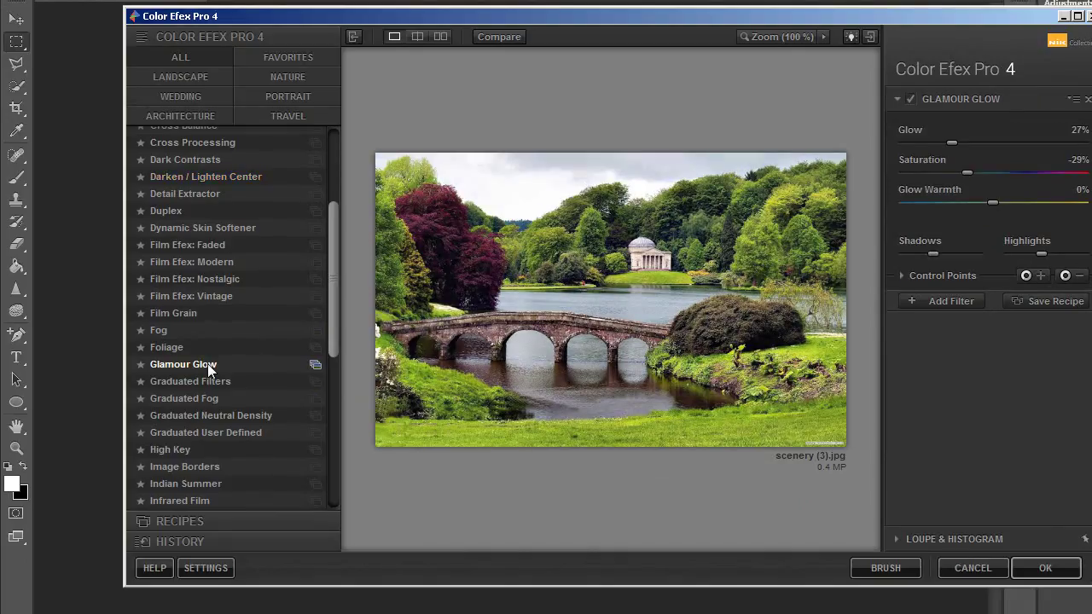
scroll(208, 366, "down", 1)
scroll(208, 365, "down", 1)
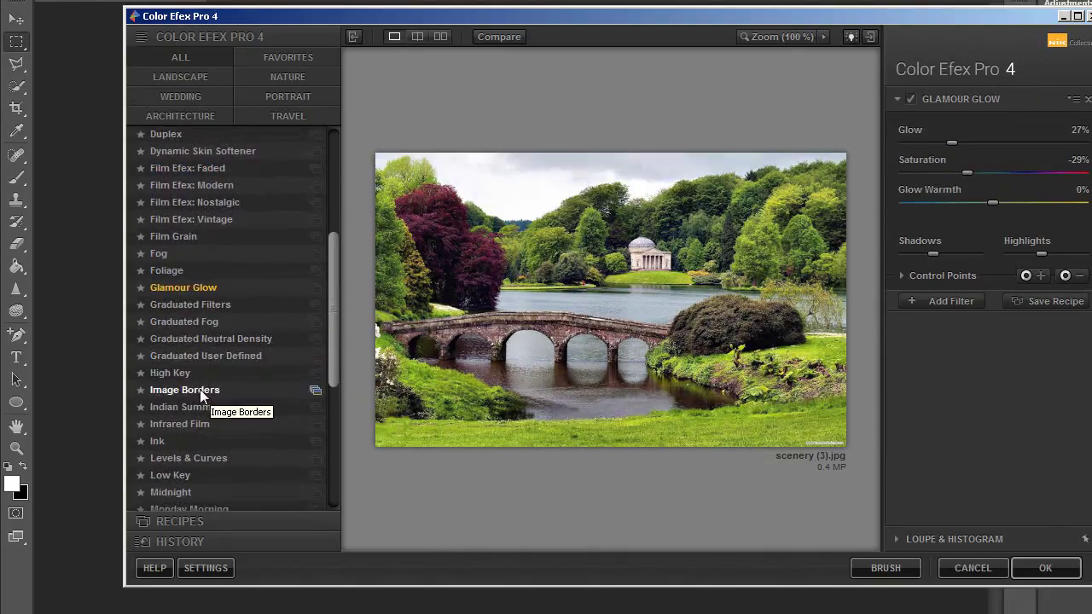
left_click(199, 389)
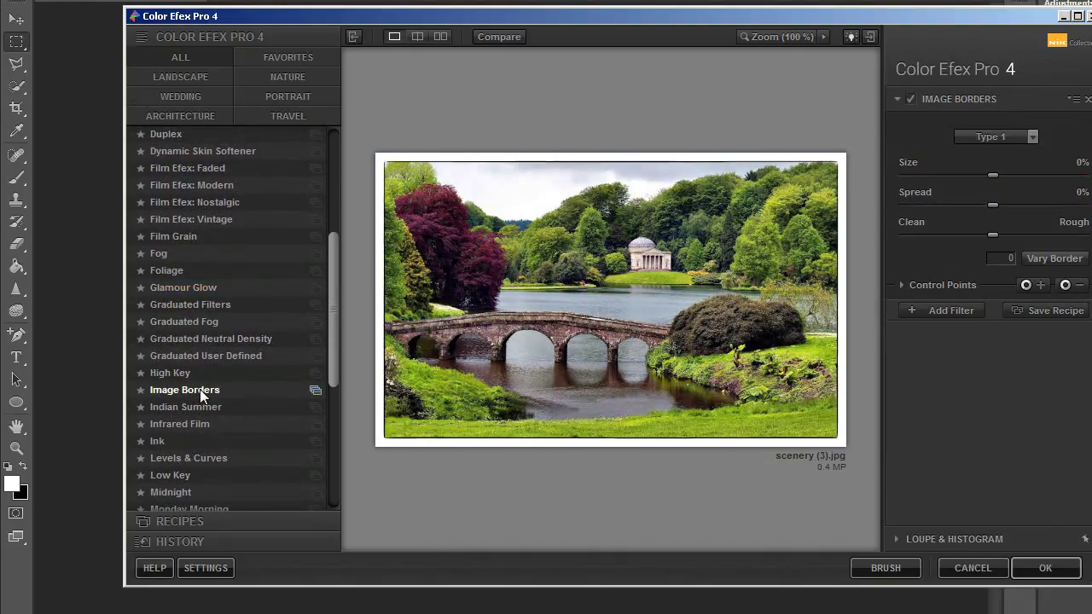
left_click(201, 407)
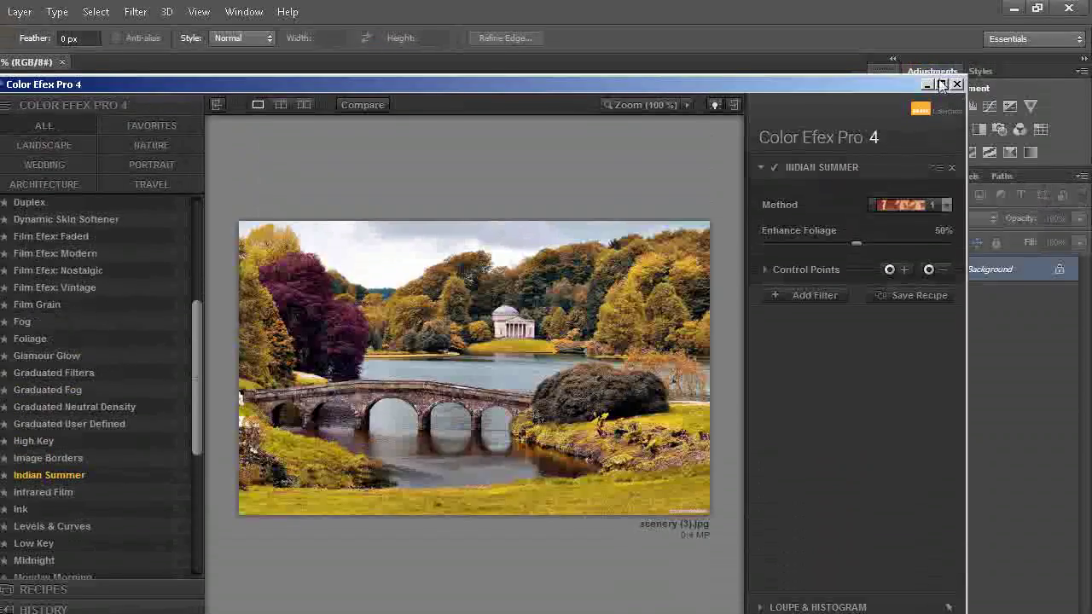
left_click(957, 67)
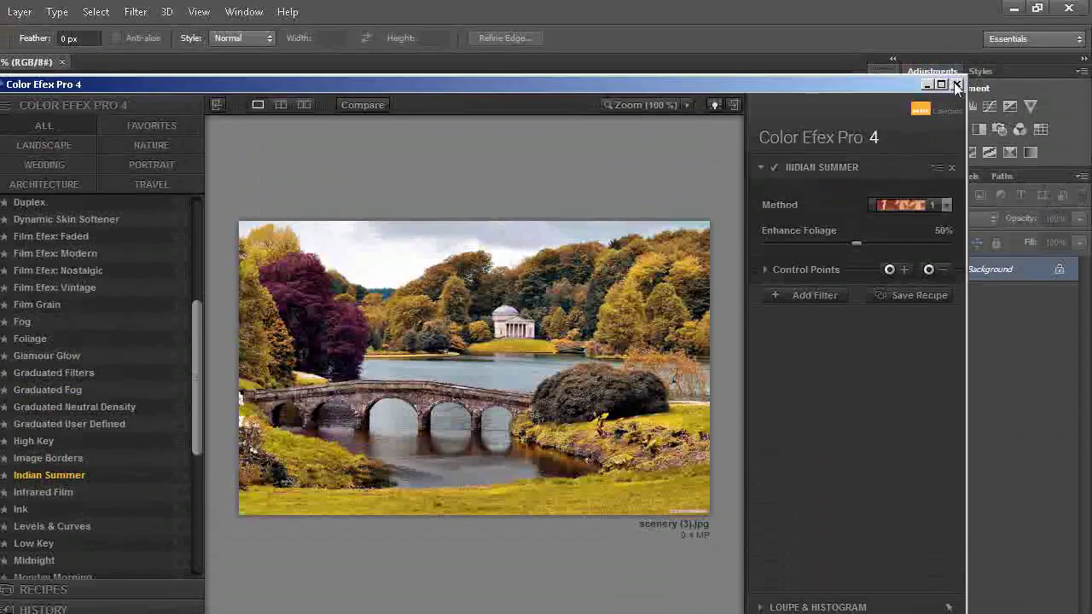